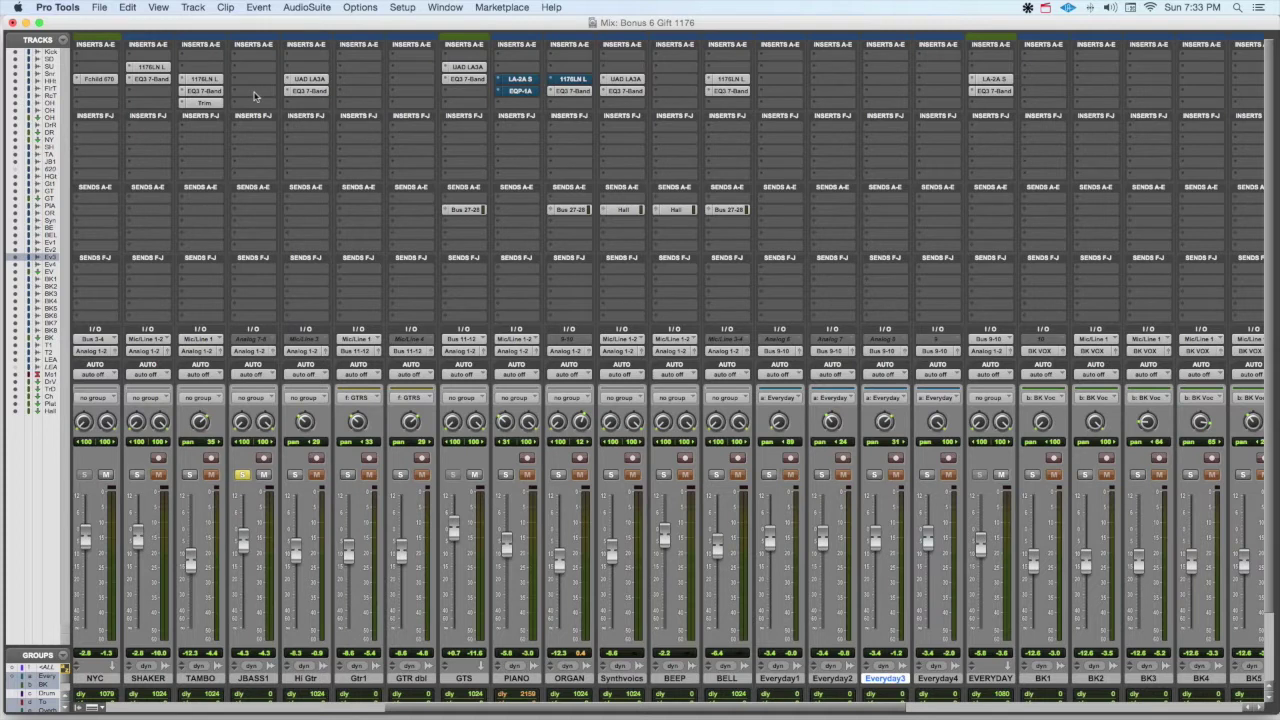
Step: Insert the UAD UA 1176LN Legacy compressor into an empty JBASS1 insert slot
click(254, 96)
click(294, 130)
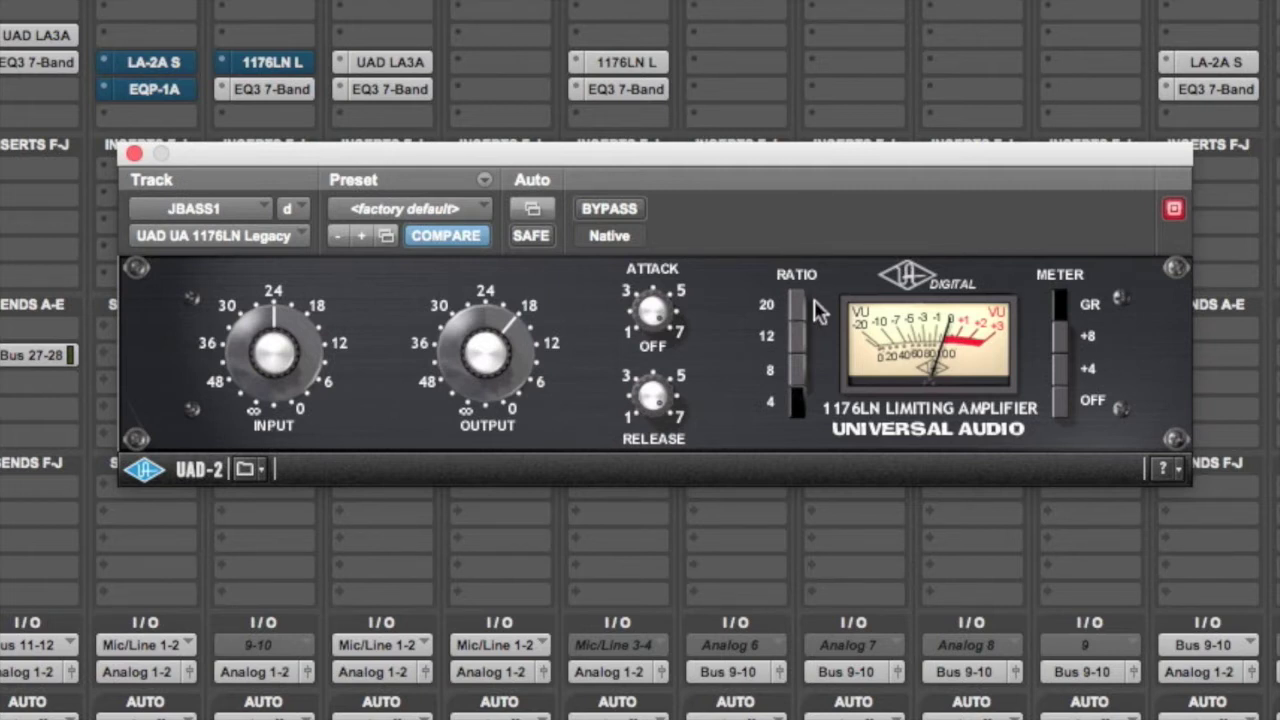
Step: Select the 12 ratio button on the bass 1176LN for 12:1 compression
click(797, 336)
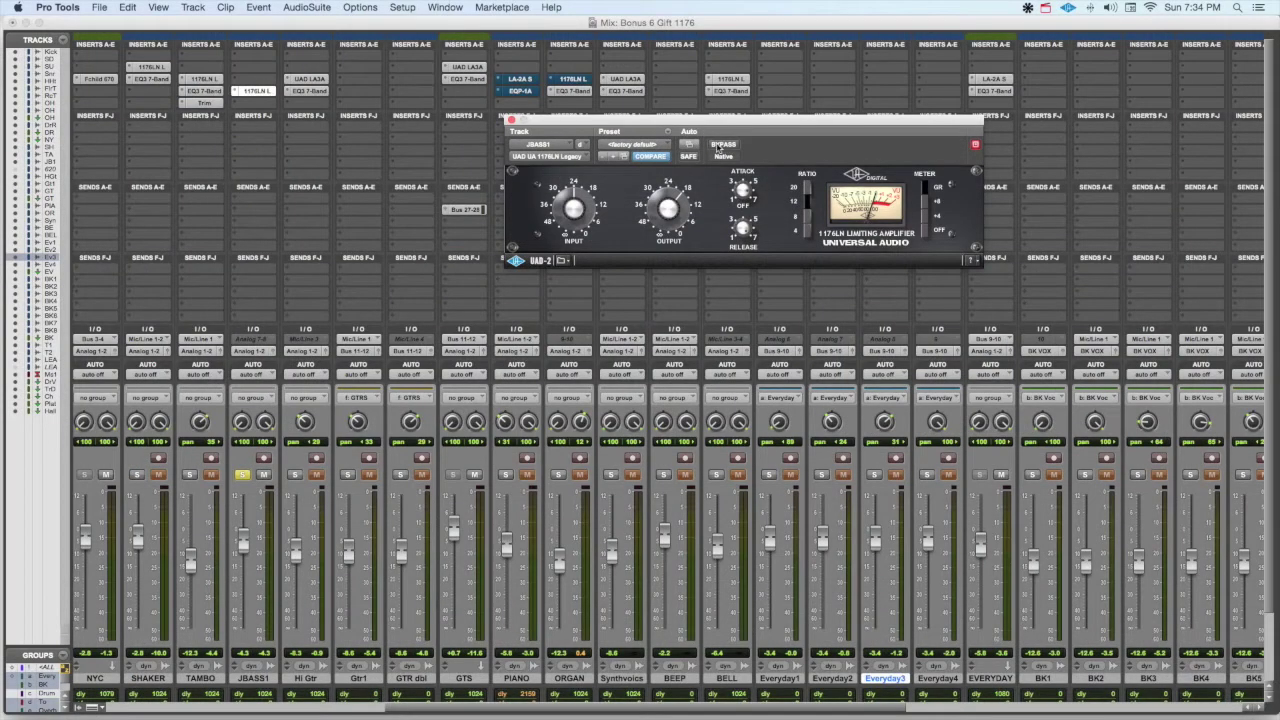
Step: A/B the bass 1176LN with BYPASS, unsolo JBASS1, and leave the compressor bypassed
click(722, 145)
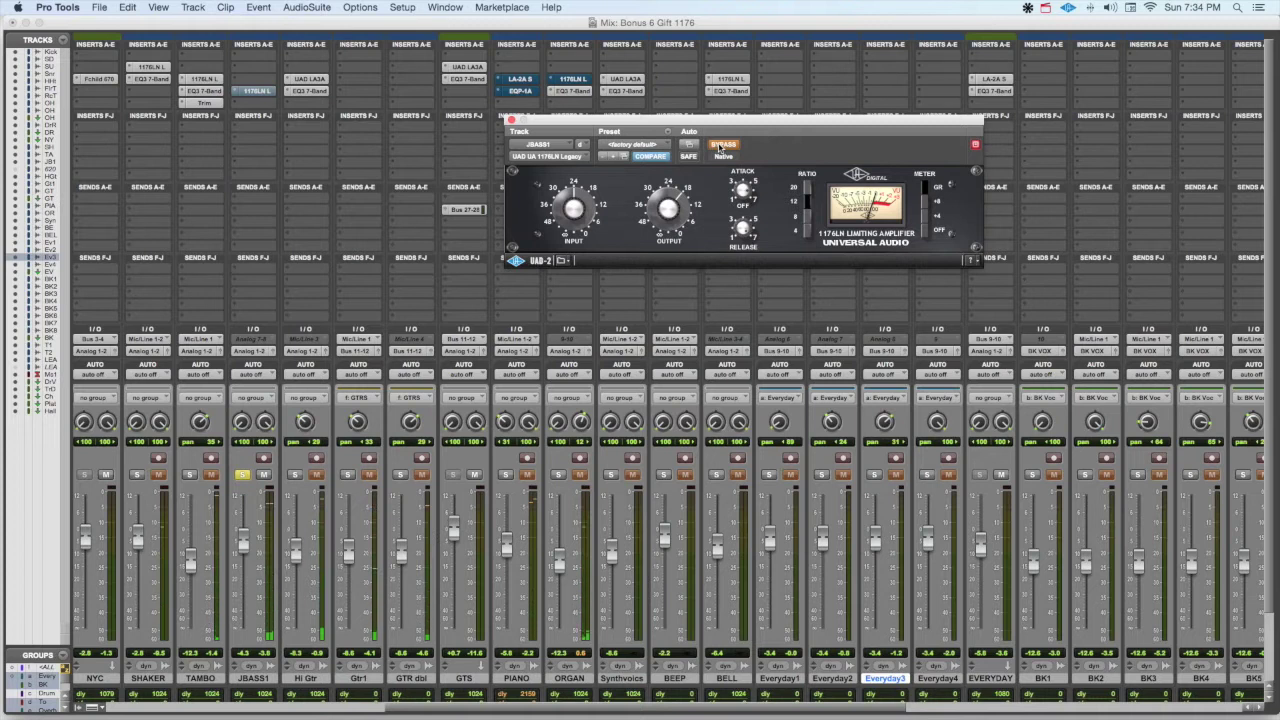
click(720, 148)
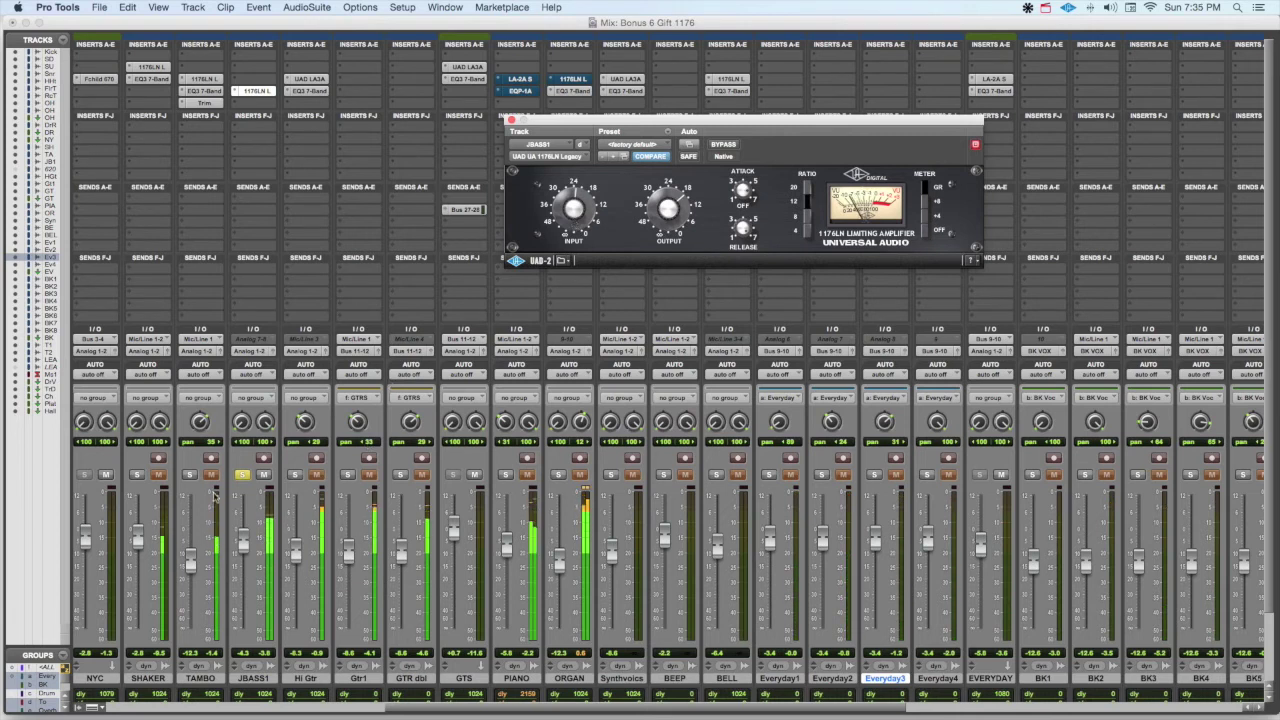
click(242, 475)
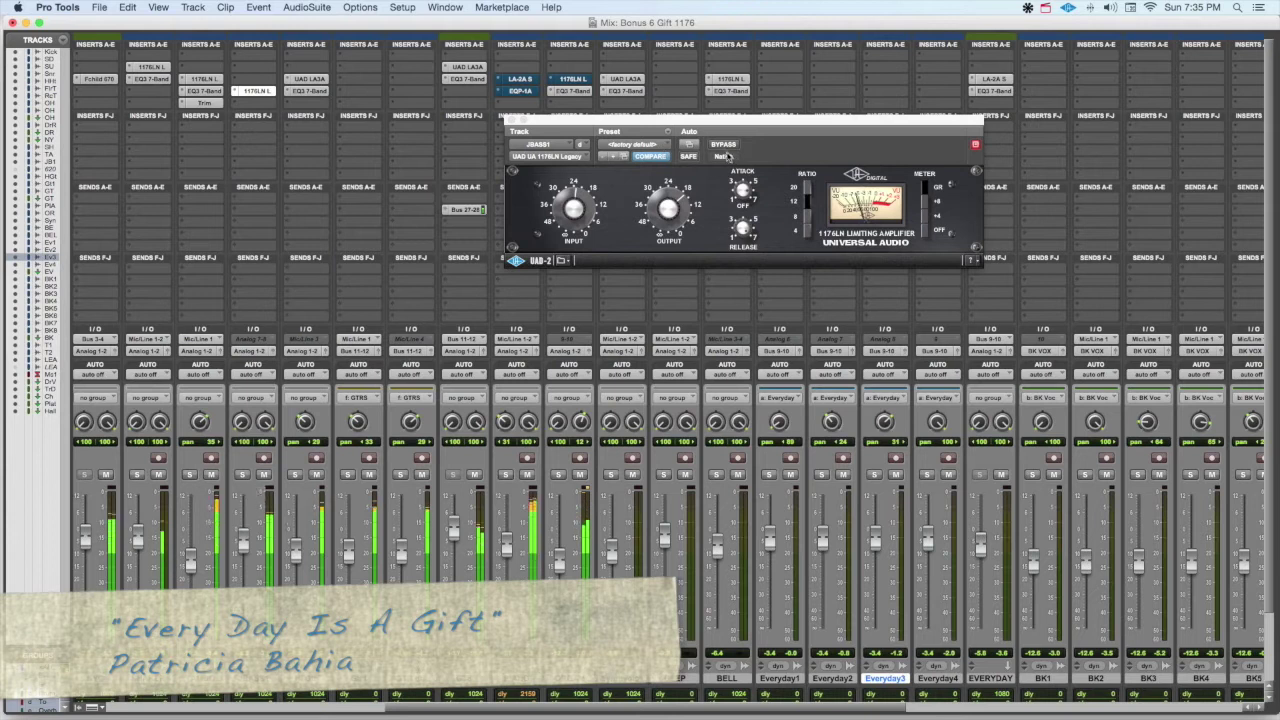
click(726, 146)
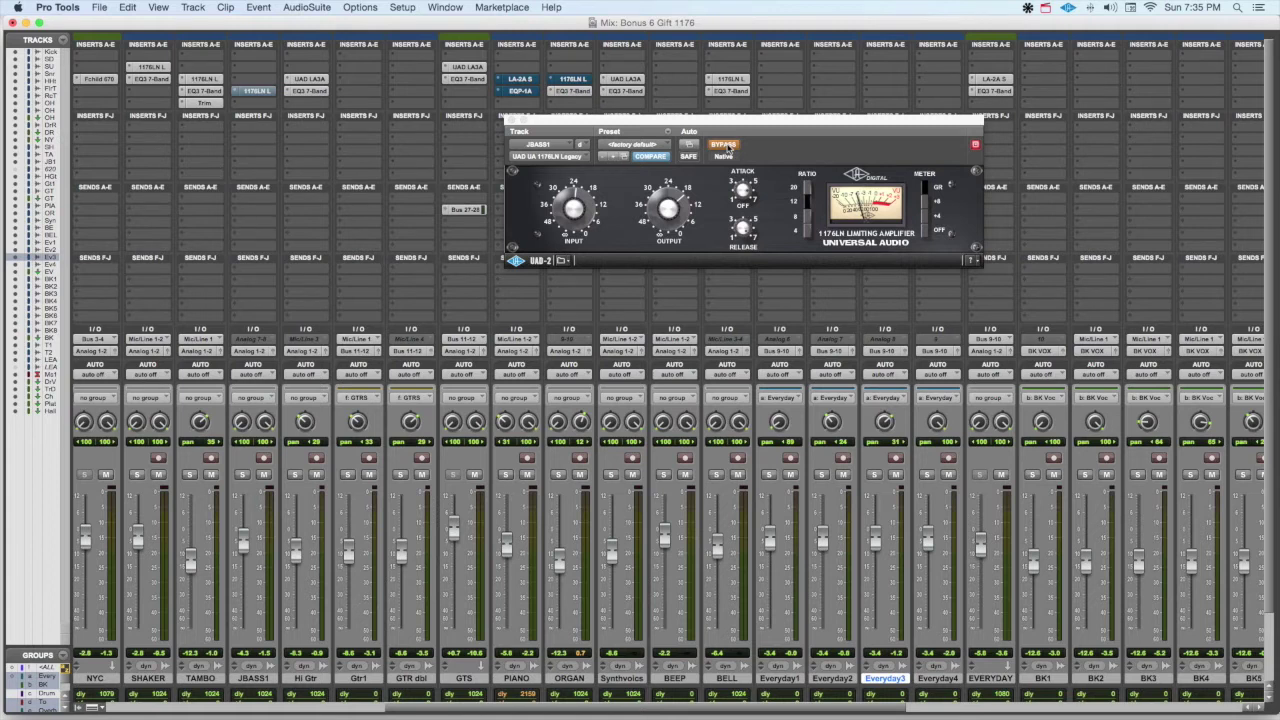
Step: Close the bass plug-in window, solo Kick, and insert UAD UA 1176LN Legacy on it
click(515, 121)
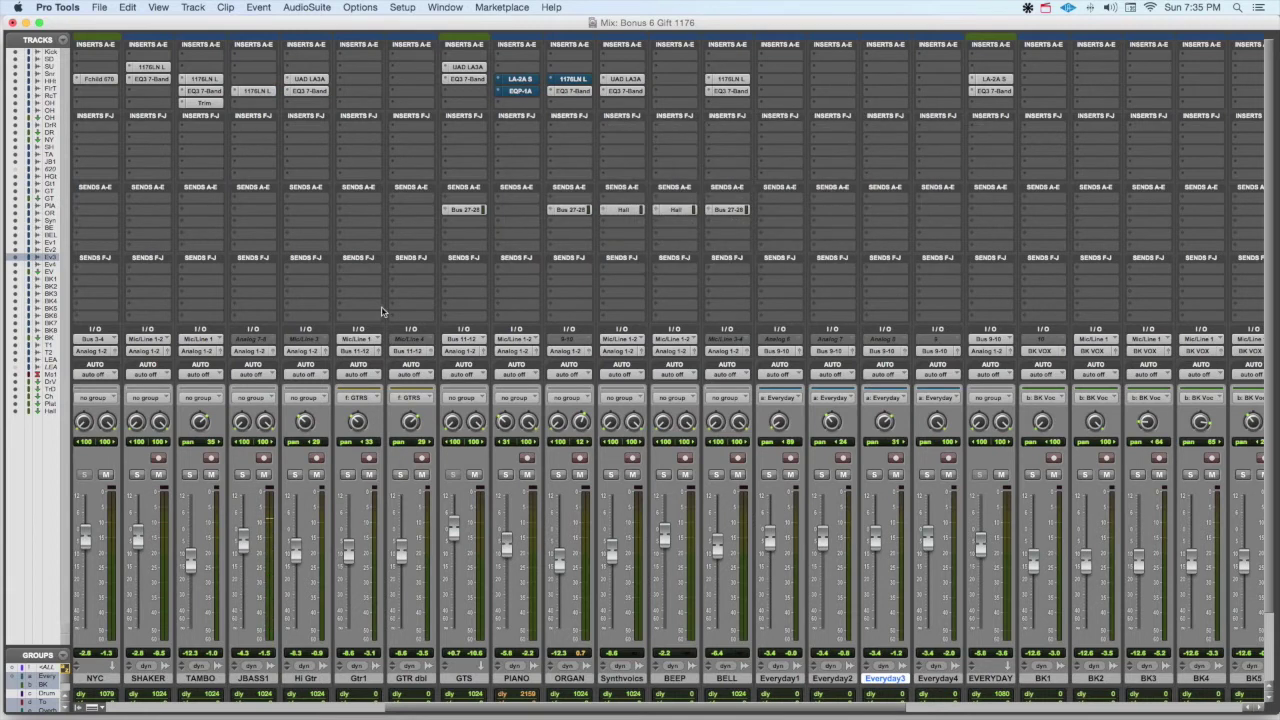
scroll(380, 312, left, 10)
scroll(380, 312, left, 2)
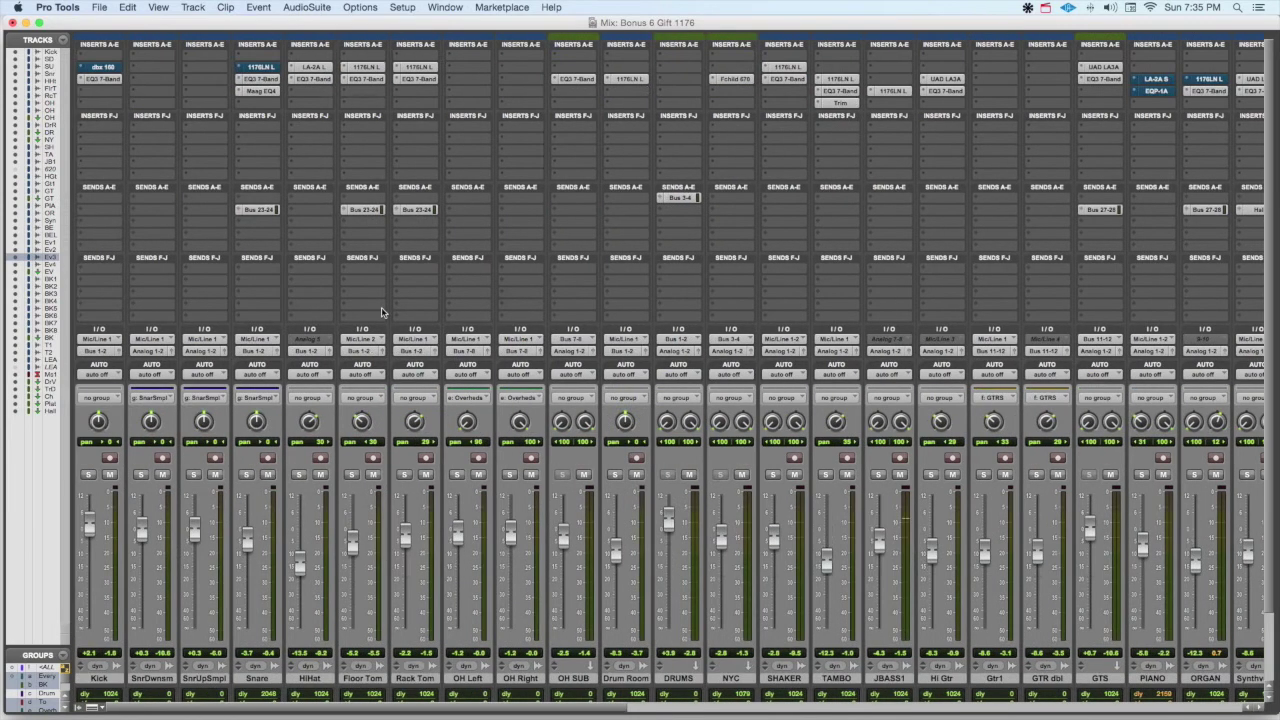
click(88, 475)
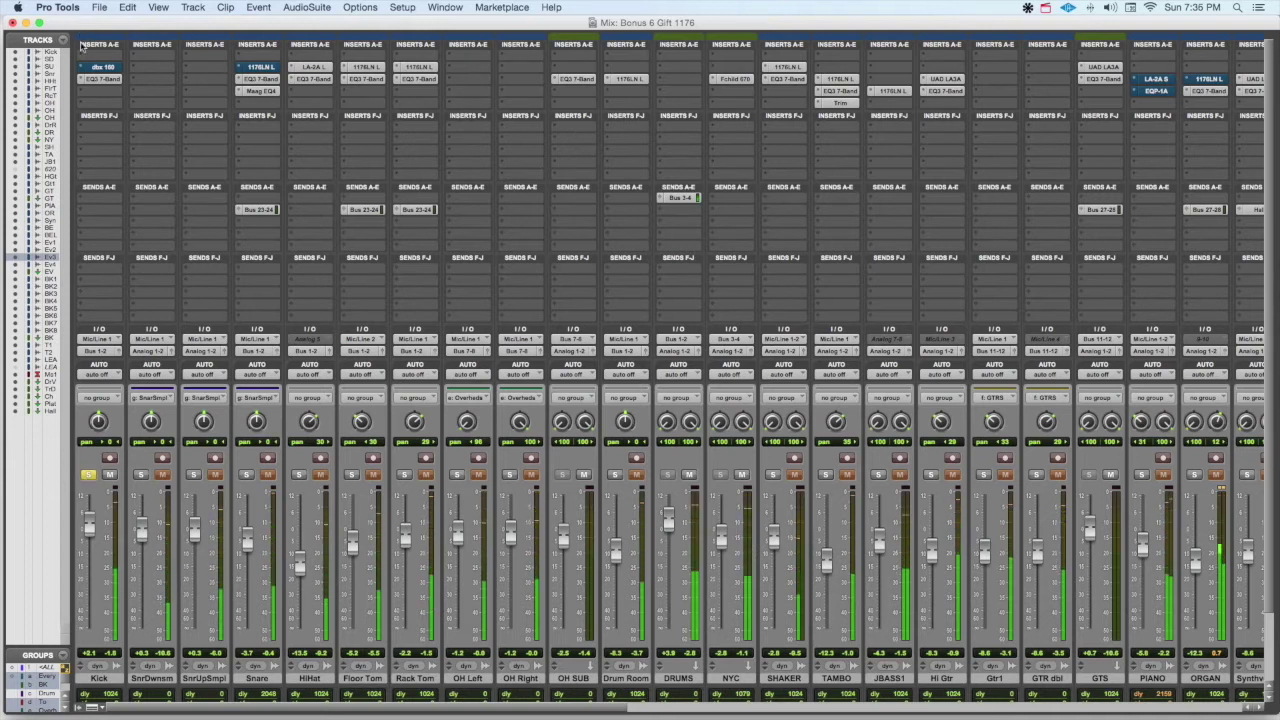
click(100, 90)
click(146, 96)
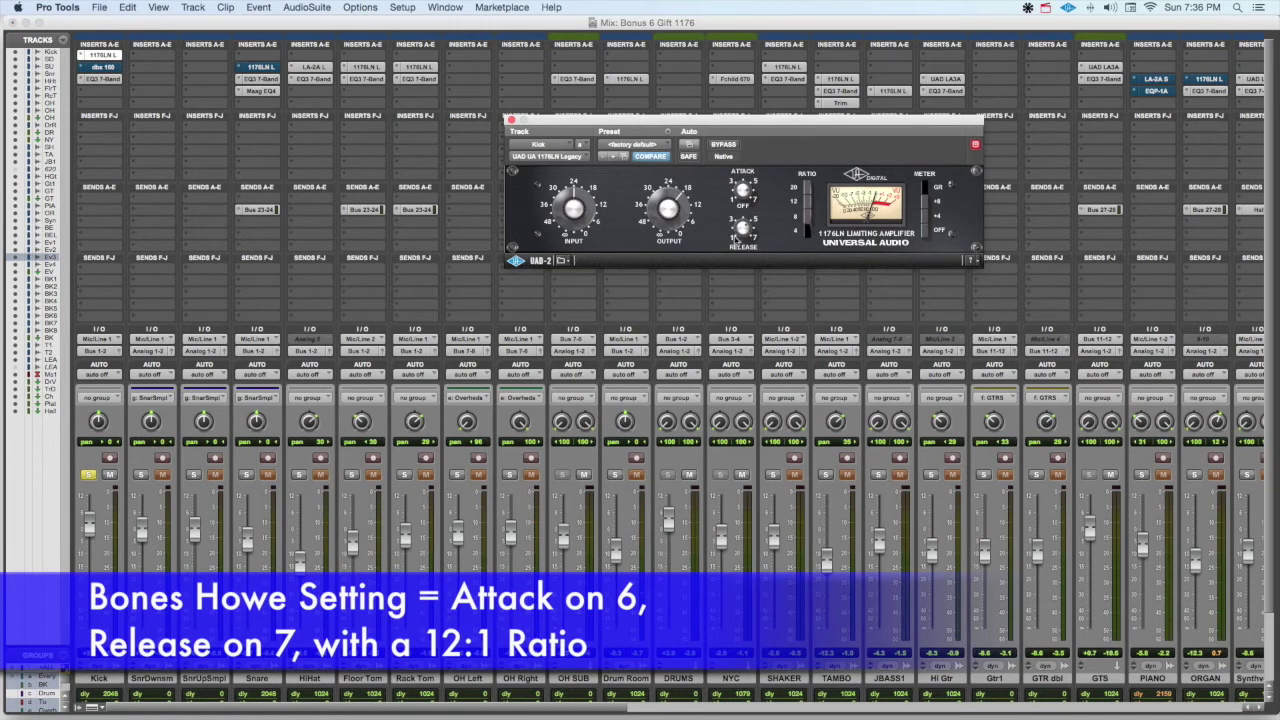
Step: Set the Kick 1176LN to attack 6 and ratio 12:1, then A/B it with BYPASS
drag(742, 216, 742, 204)
click(808, 202)
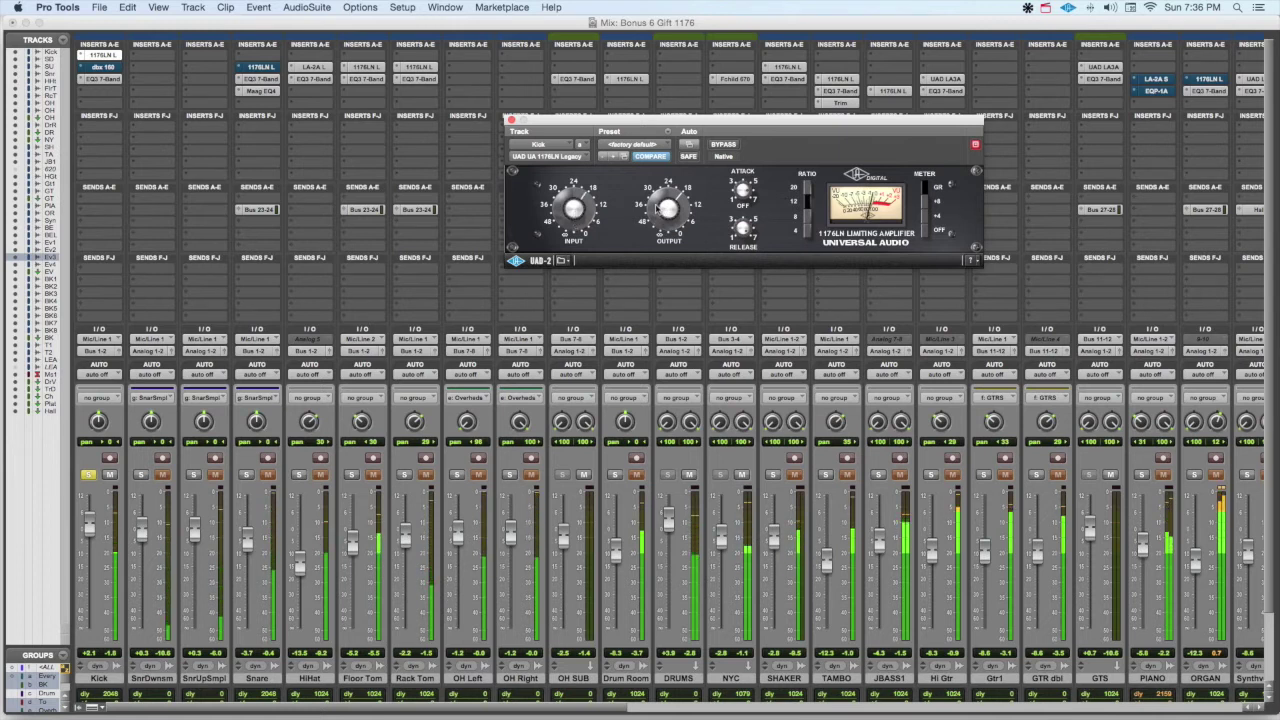
click(726, 145)
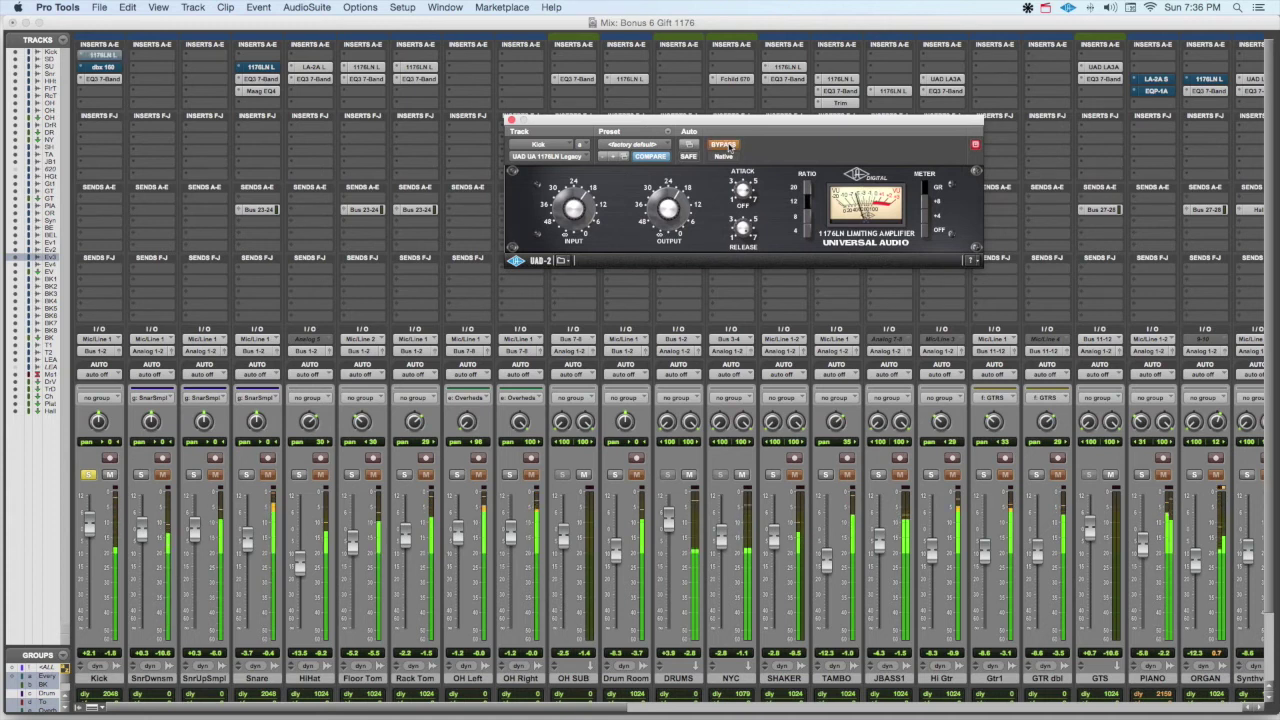
click(727, 146)
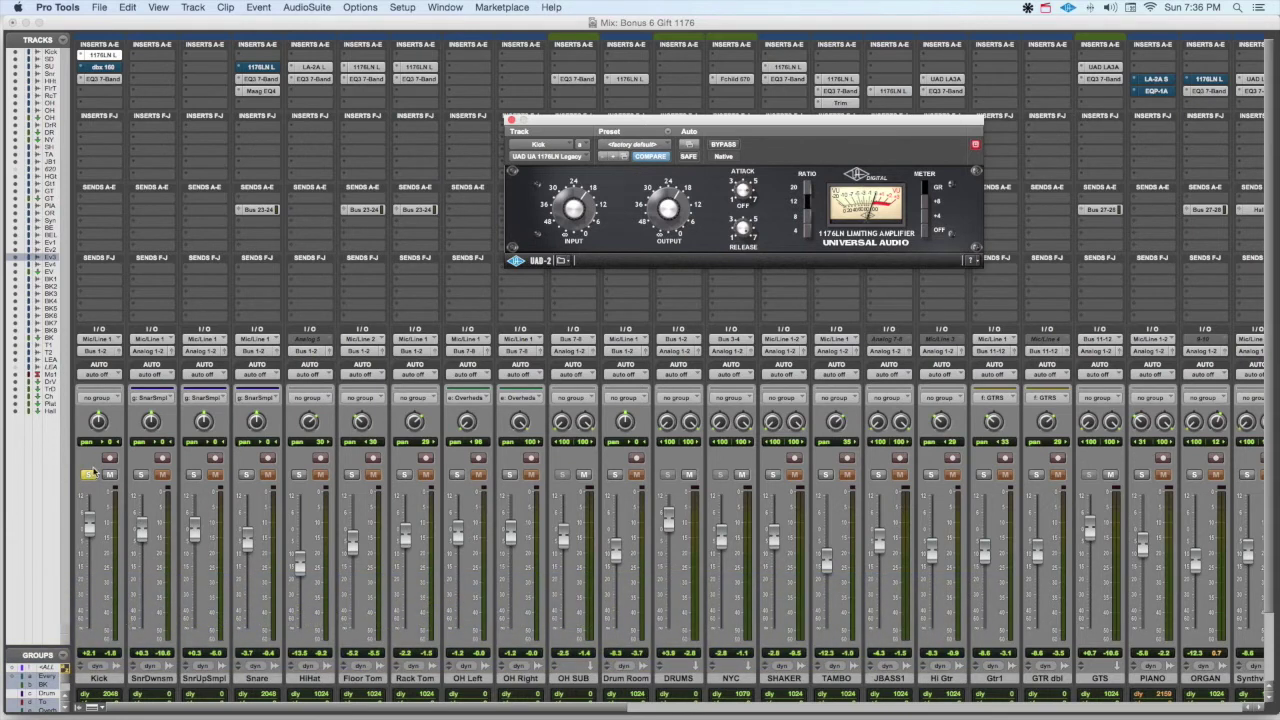
Step: Unsolo Kick, bypass its compressor in the full mix, and close the plug-in window
click(89, 475)
click(668, 207)
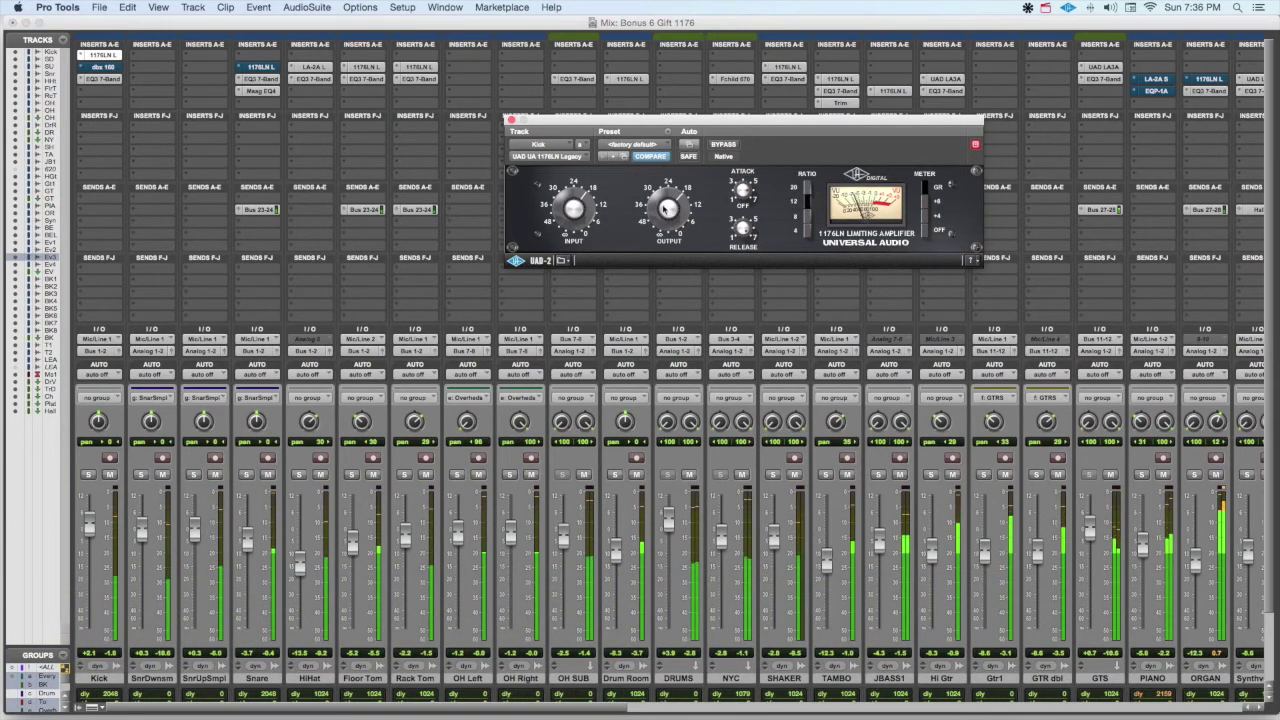
click(724, 145)
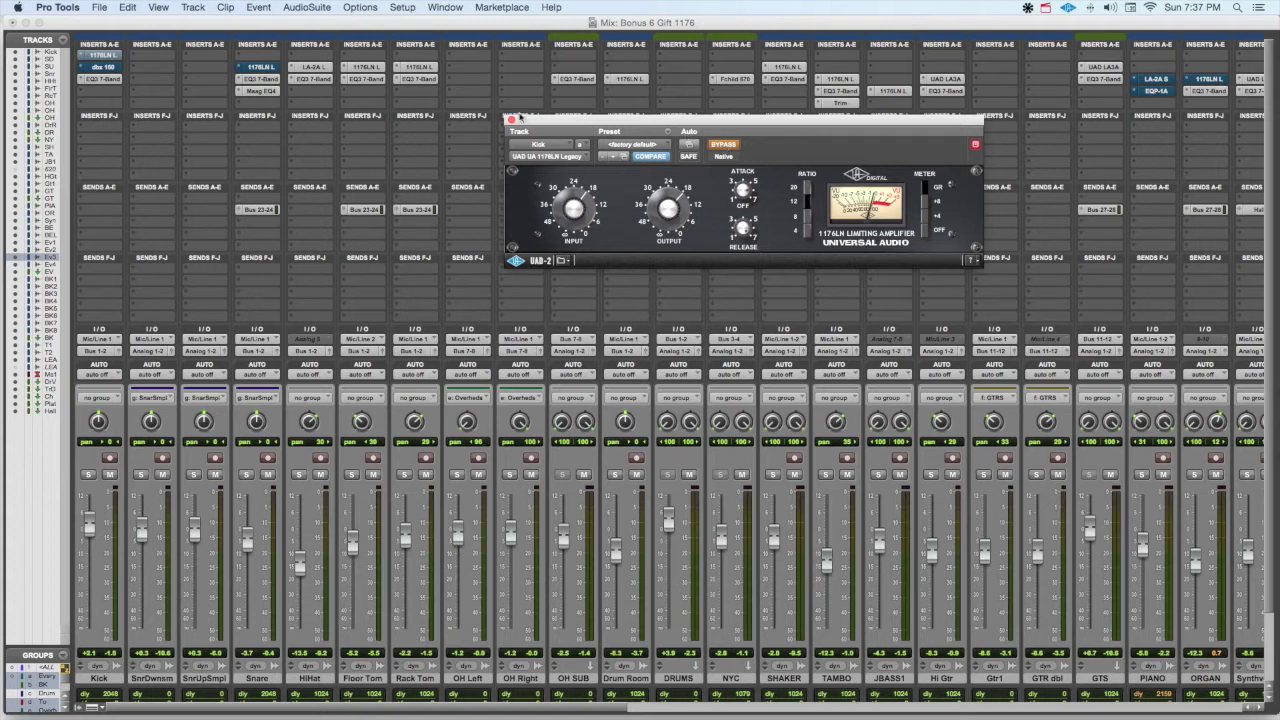
click(511, 120)
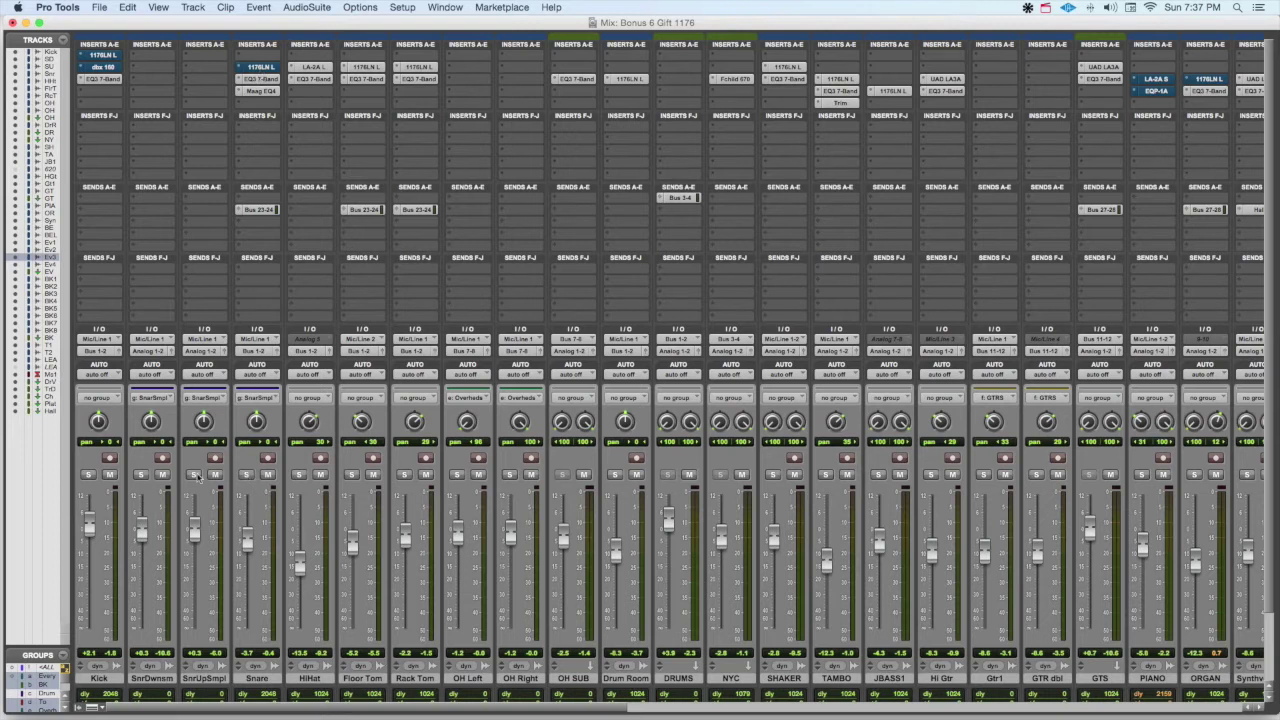
Step: Solo the snare tracks, open the Snare 1176LN, and A/B it with BYPASS, ending active
click(246, 474)
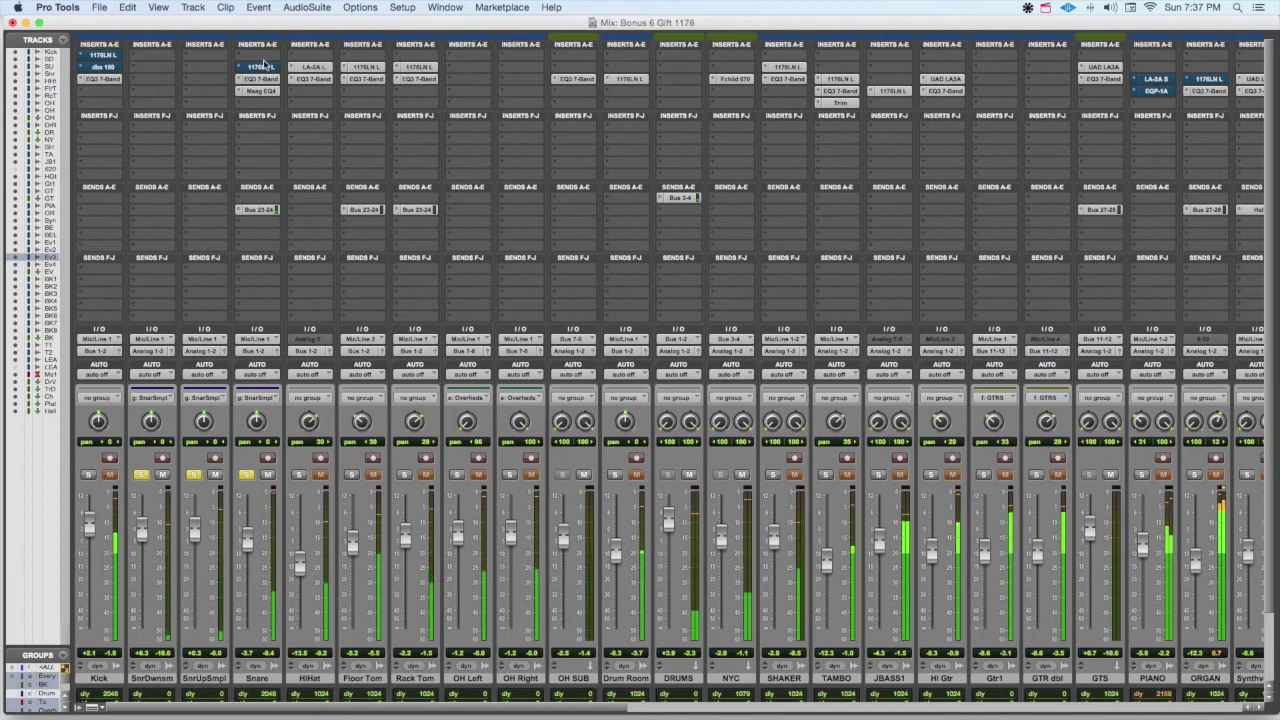
click(262, 66)
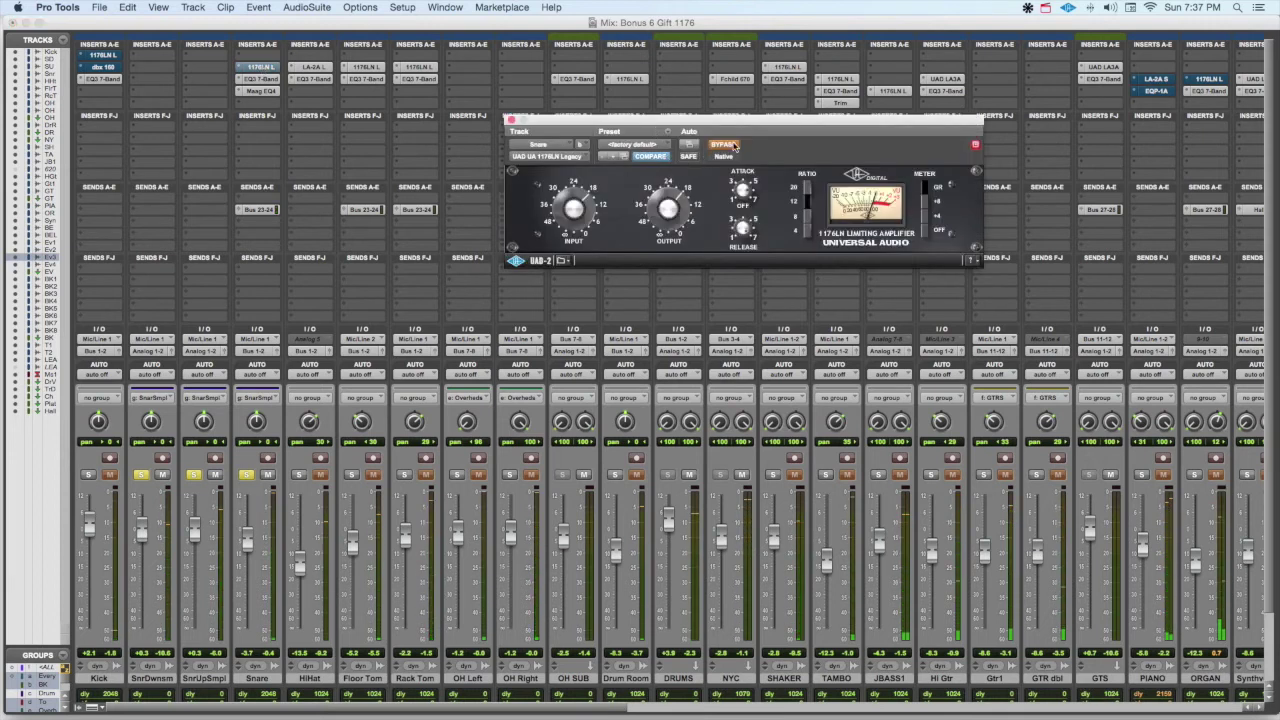
click(724, 145)
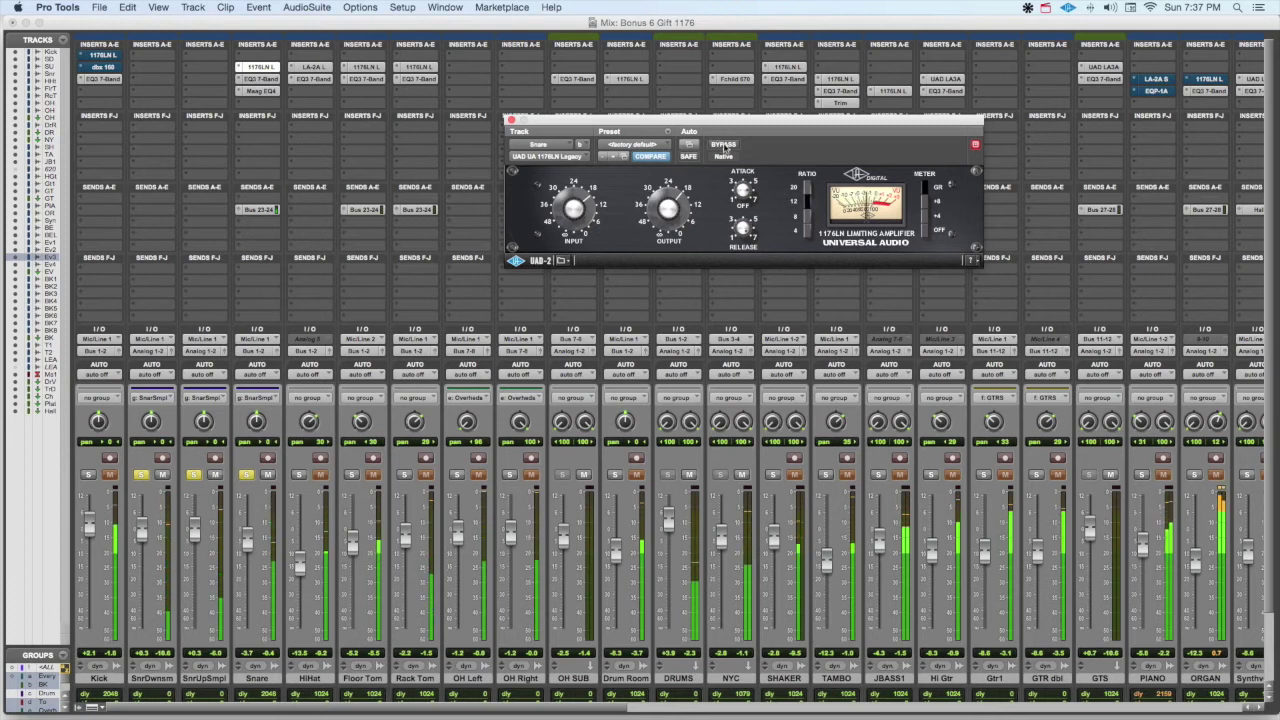
click(724, 145)
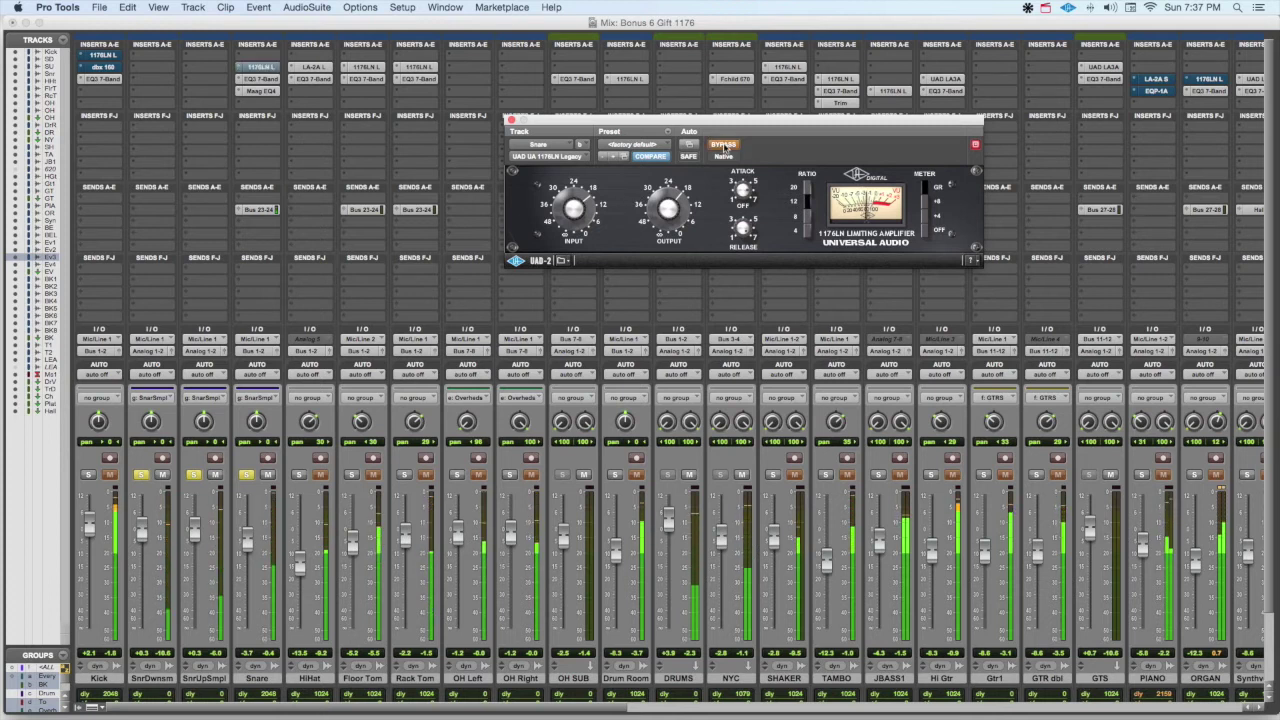
click(724, 145)
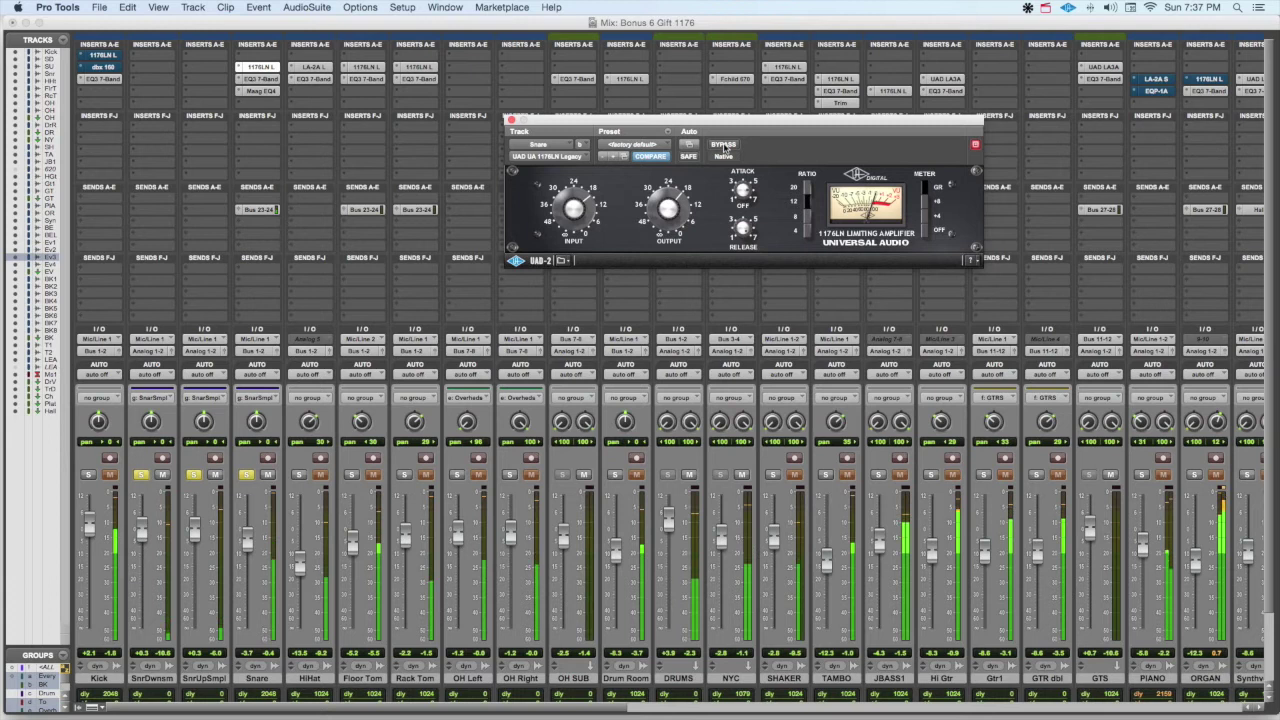
Step: Unsolo the snare tracks and A/B the snare compressor again in the full mix
click(193, 474)
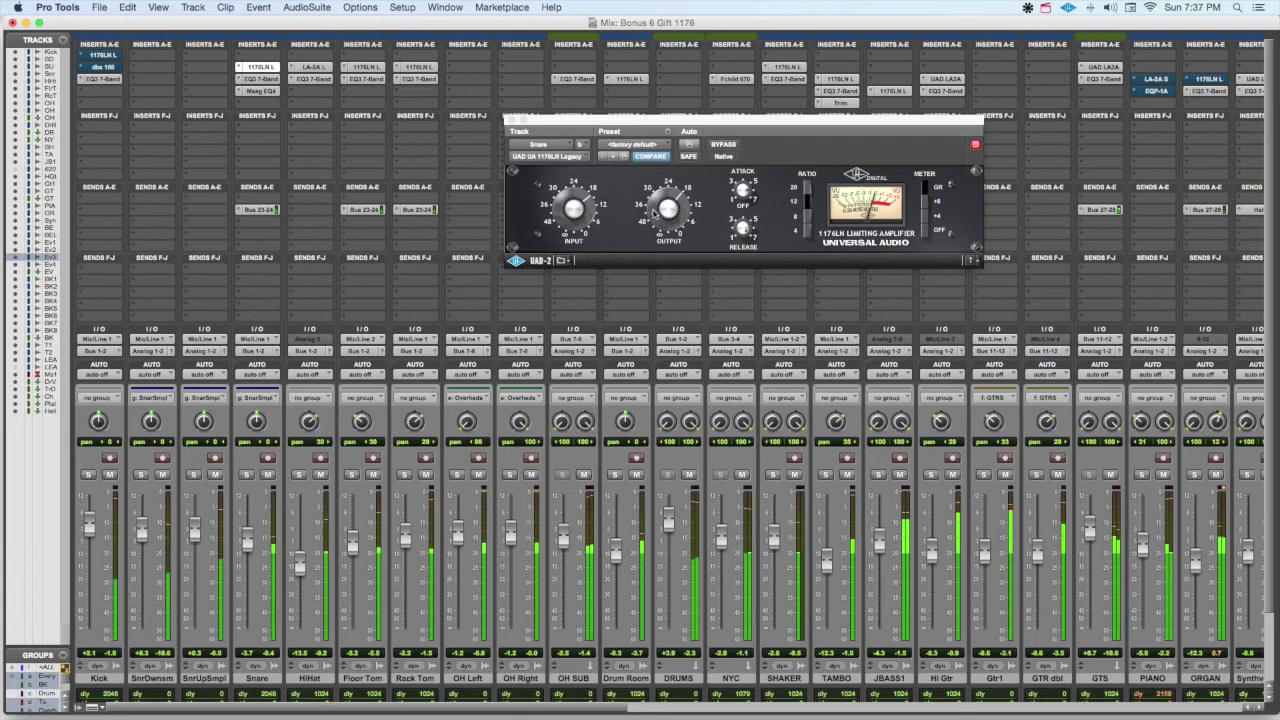
click(720, 144)
click(720, 144)
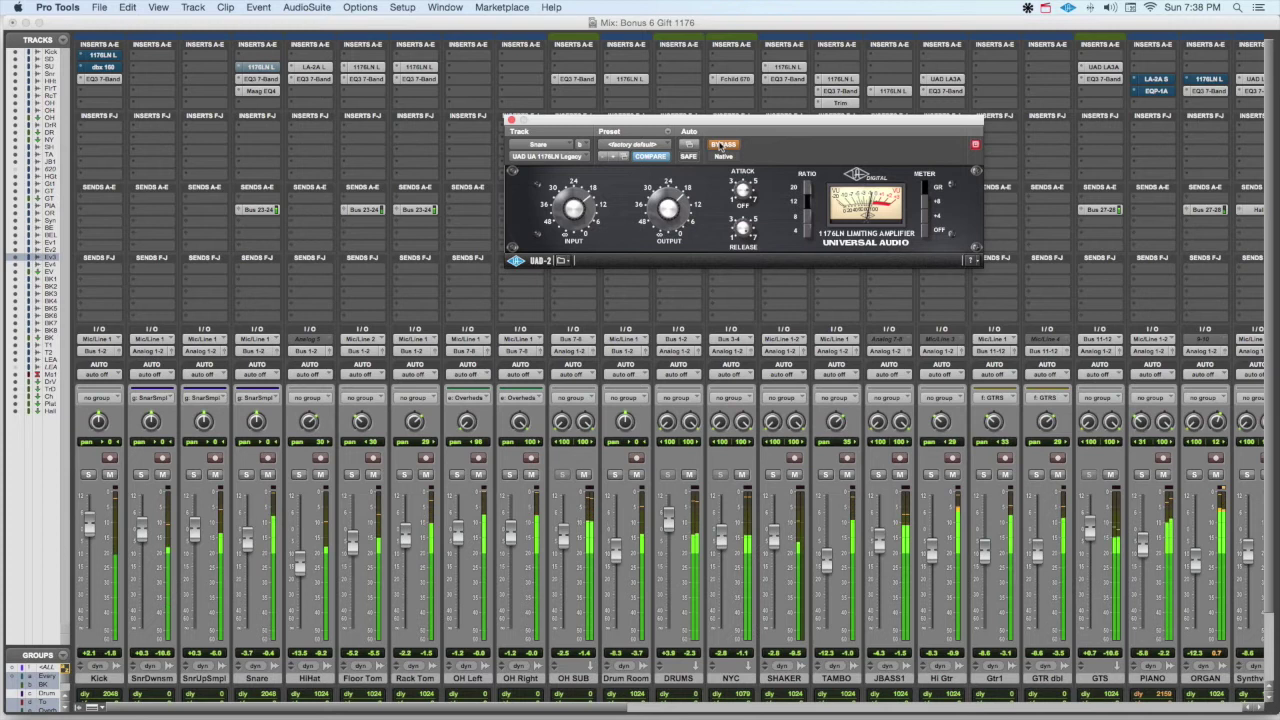
click(720, 144)
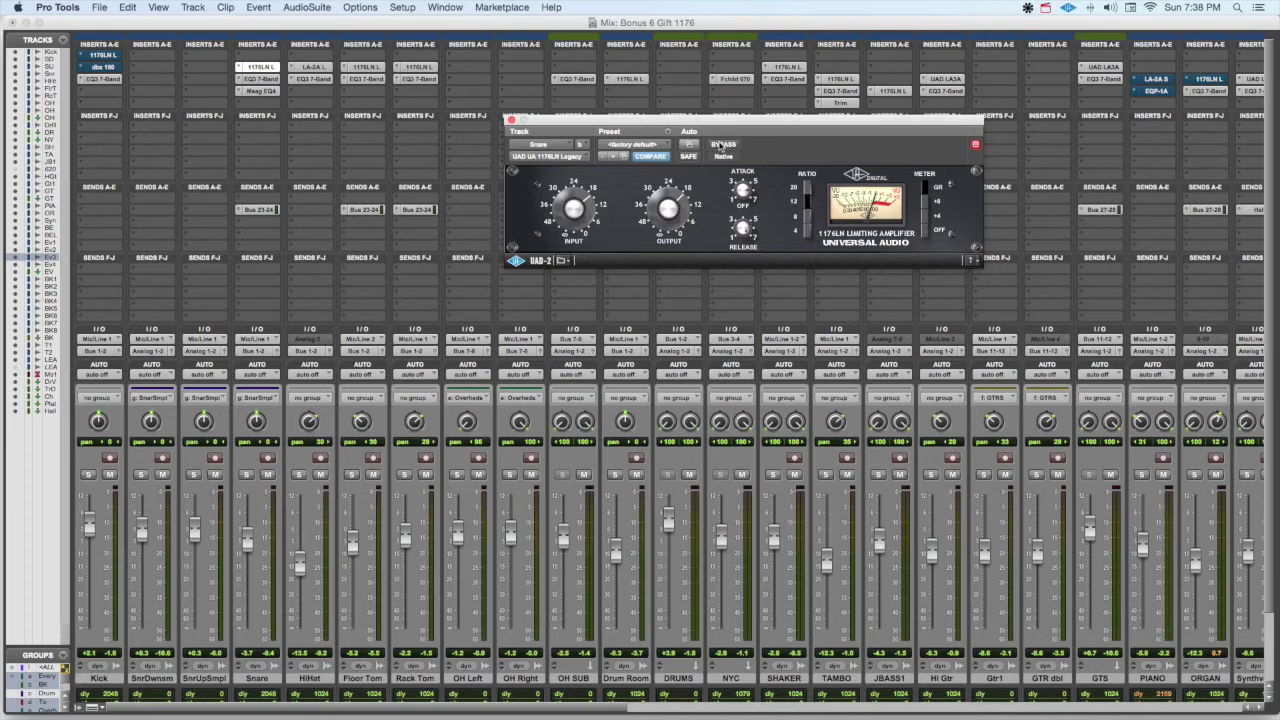
Step: Close the snare compressor, solo LEADVOXT, and open the plug-in menu on its insert slot
click(511, 120)
scroll(700, 450, right, 10)
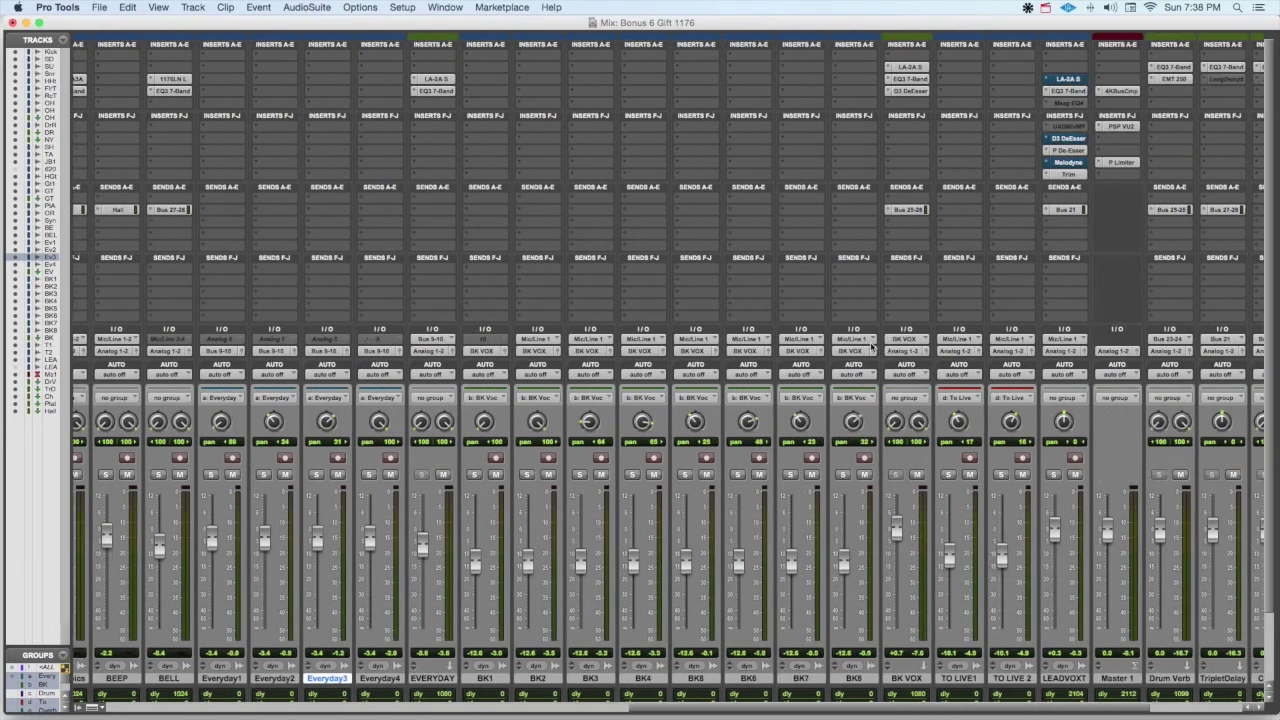
click(845, 475)
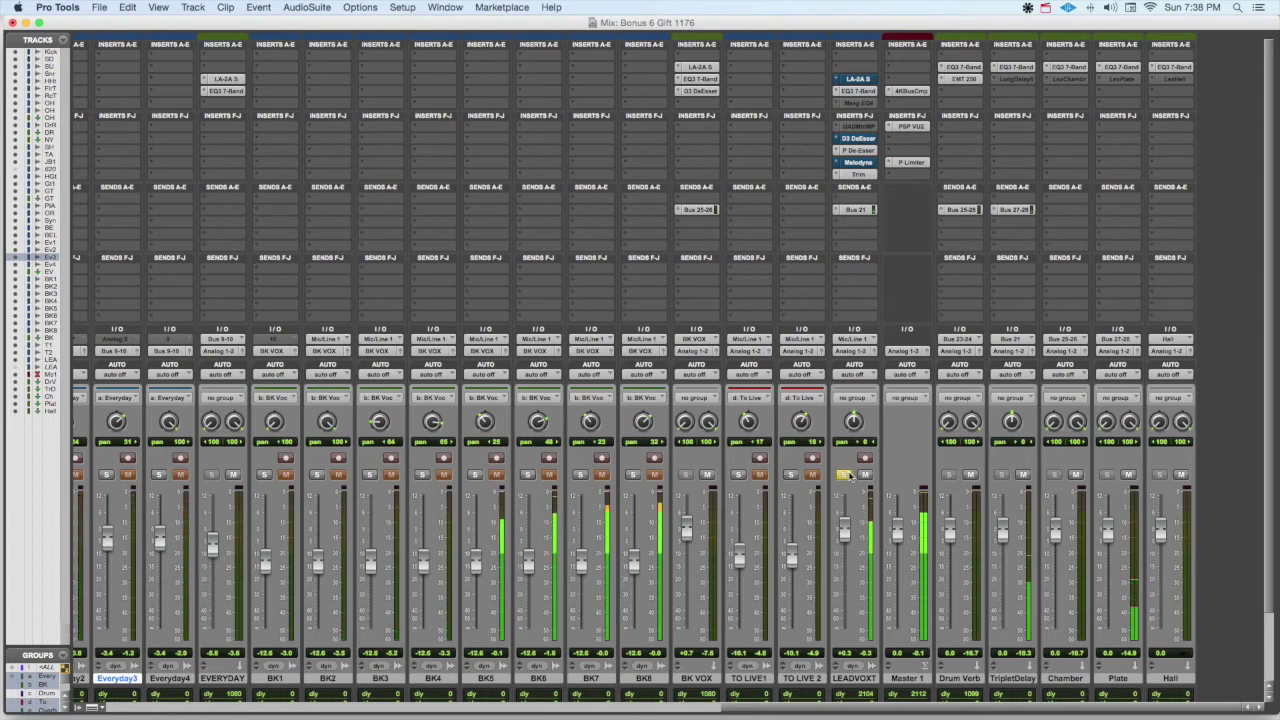
click(850, 72)
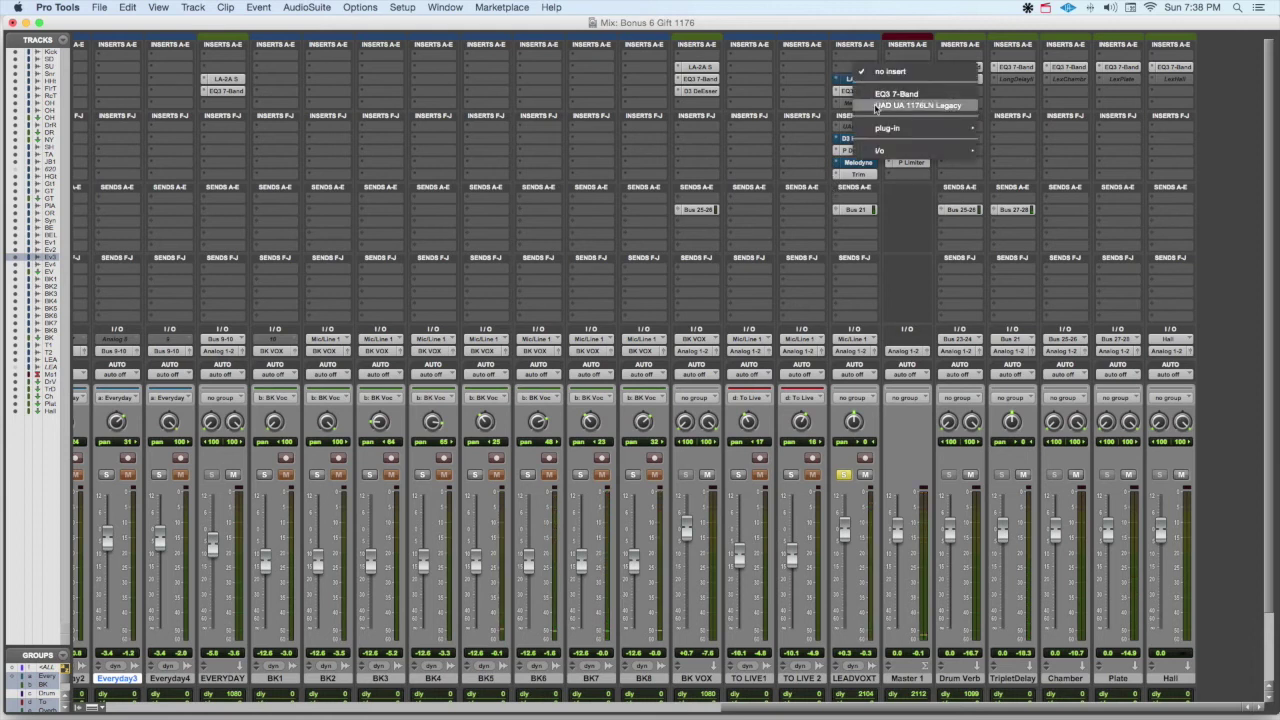
Step: Insert UAD UA 1176LN Legacy on LEADVOXT, adjust its attack, and start playback
click(905, 107)
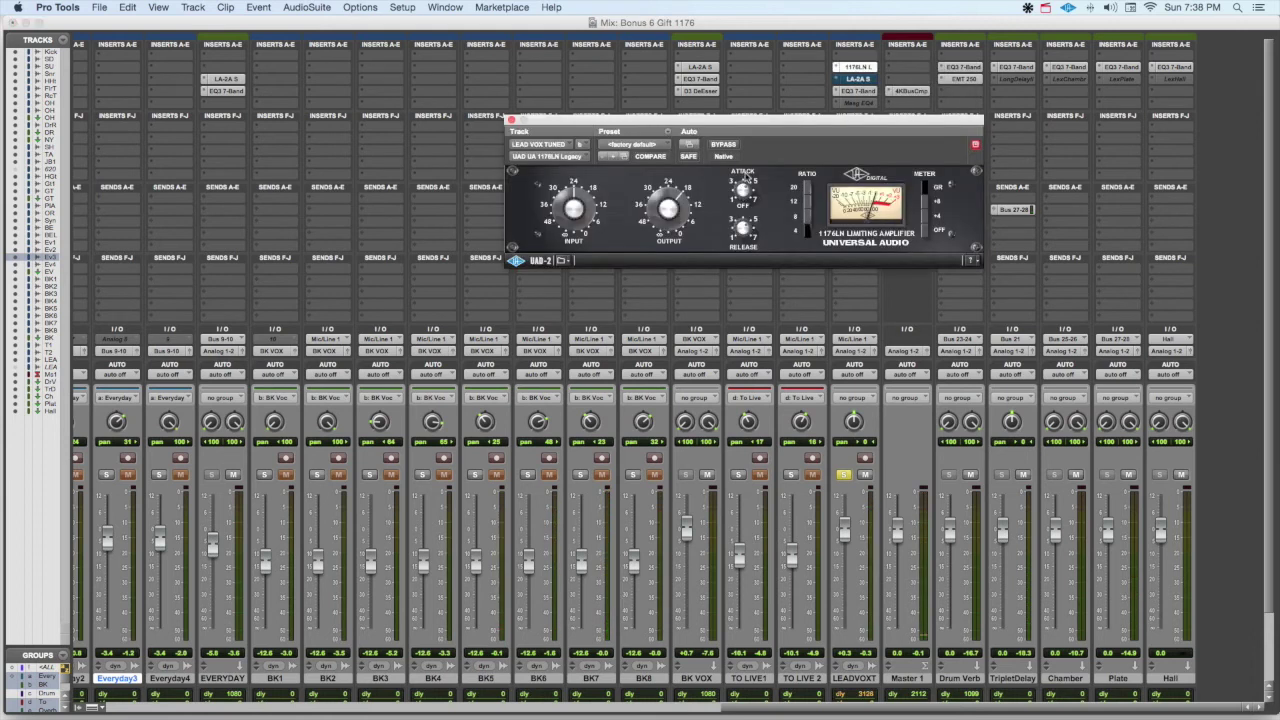
drag(746, 177, 752, 160)
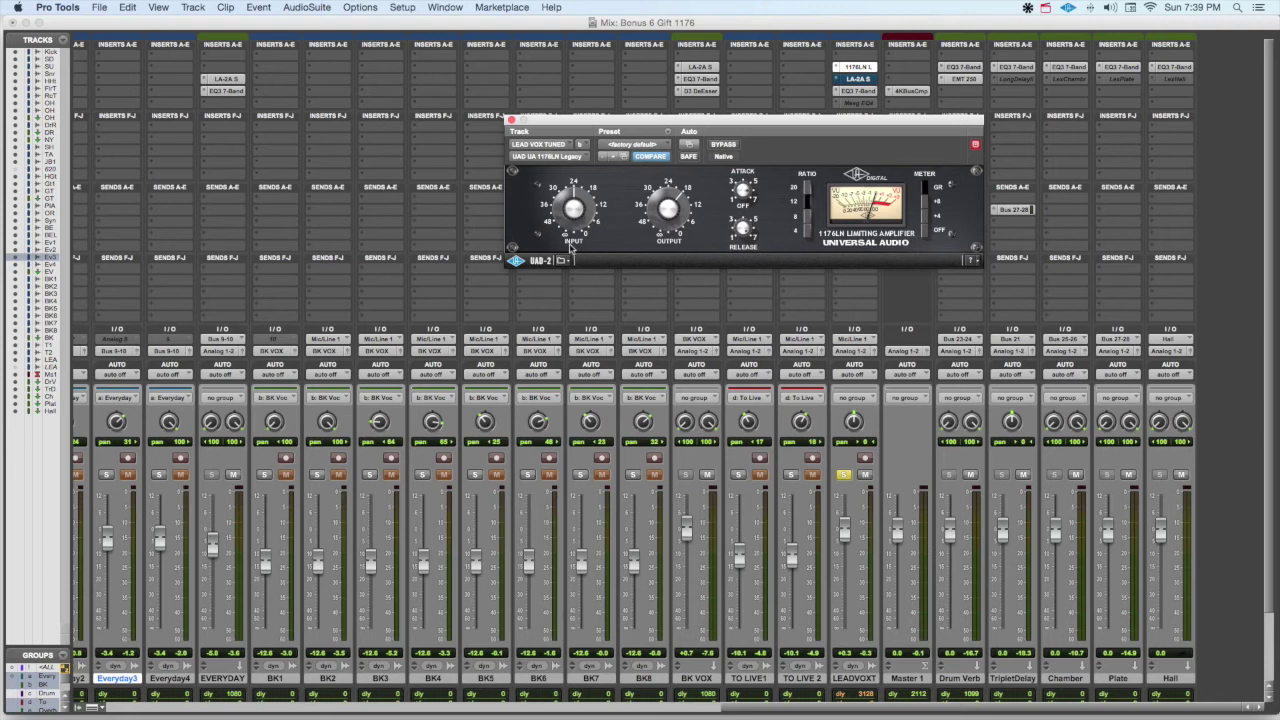
key(space)
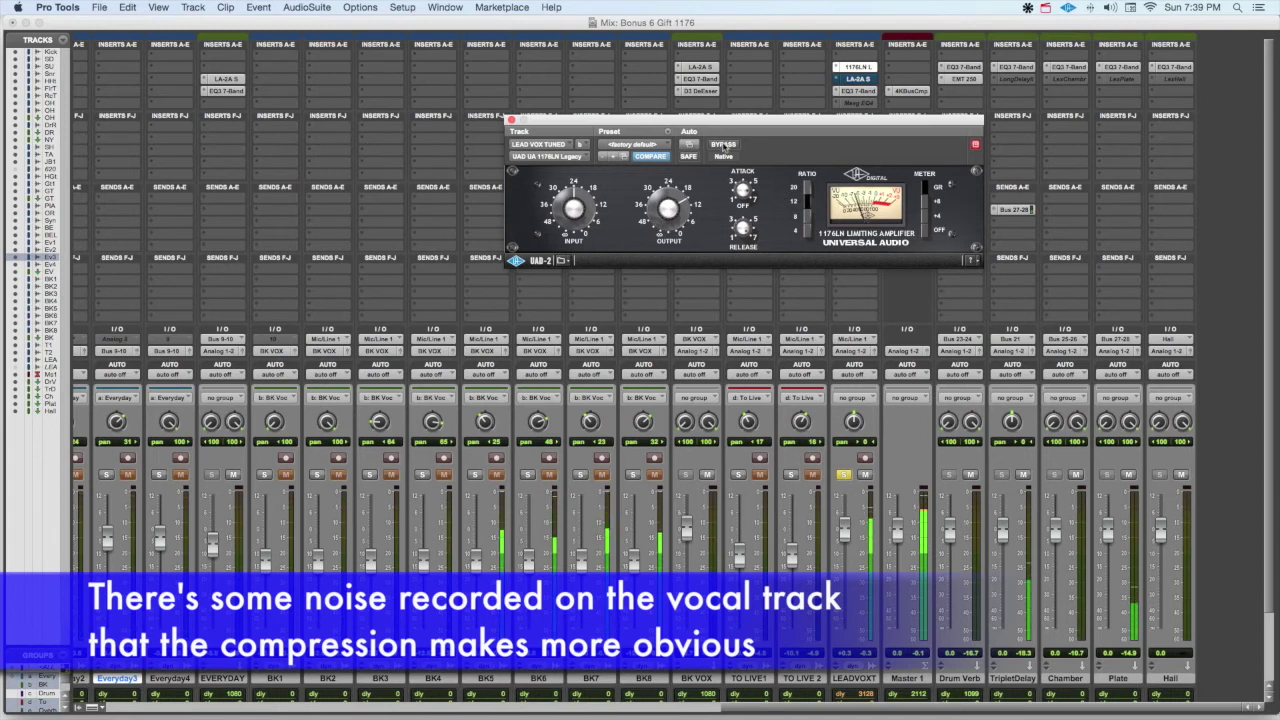
Step: A/B the vocal 1176LN twice with BYPASS, leaving it active
click(724, 146)
click(724, 146)
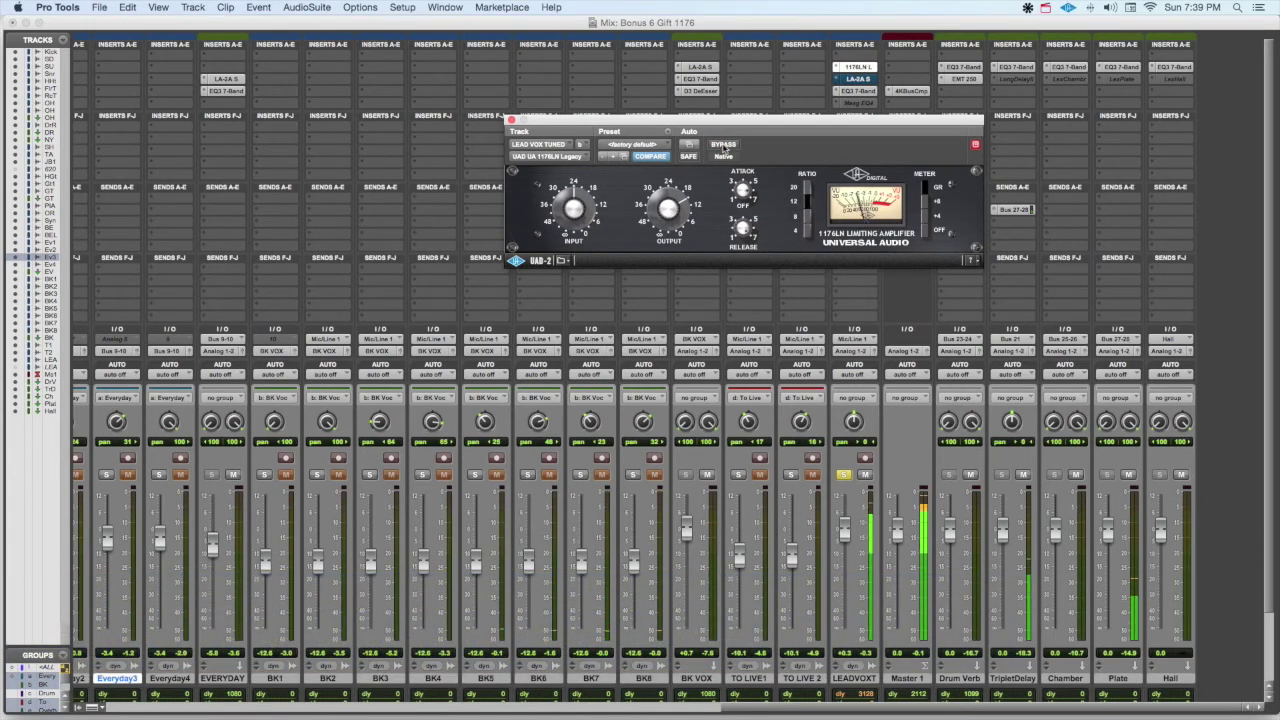
click(724, 146)
click(724, 146)
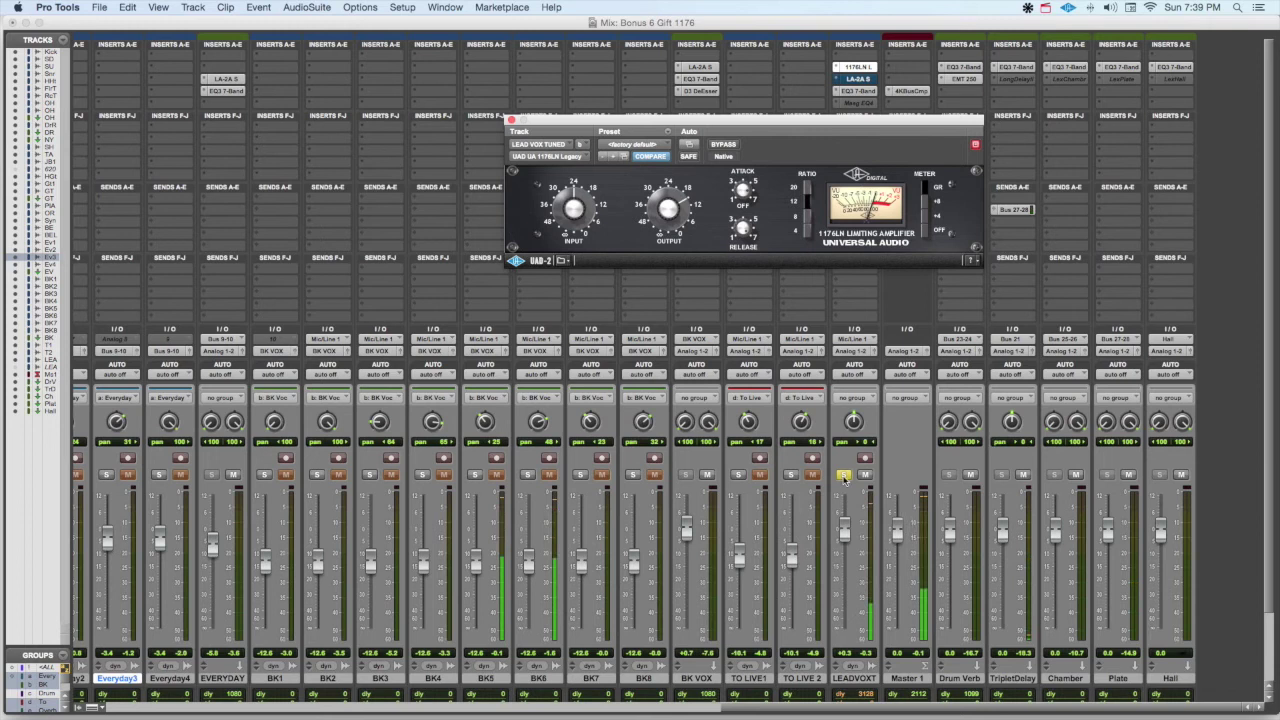
Step: Unsolo LEADVOXT and bypass the vocal compressor to compare it in the full mix
click(843, 475)
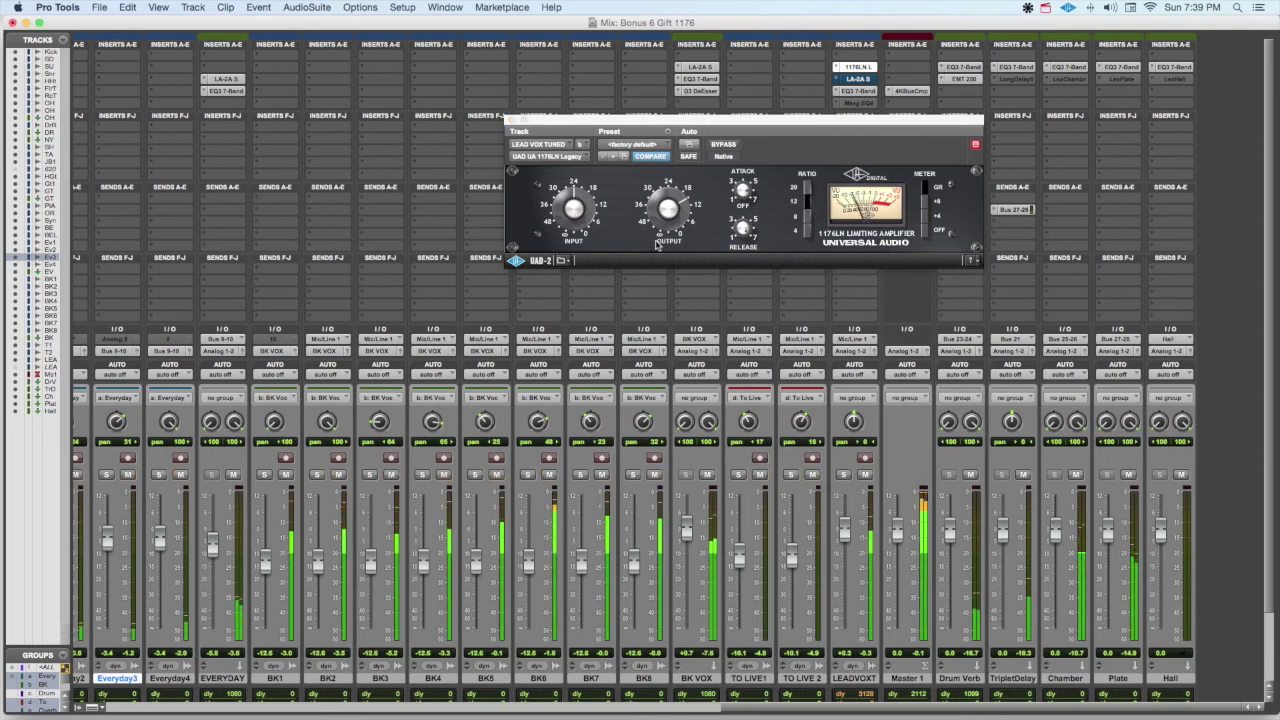
click(657, 226)
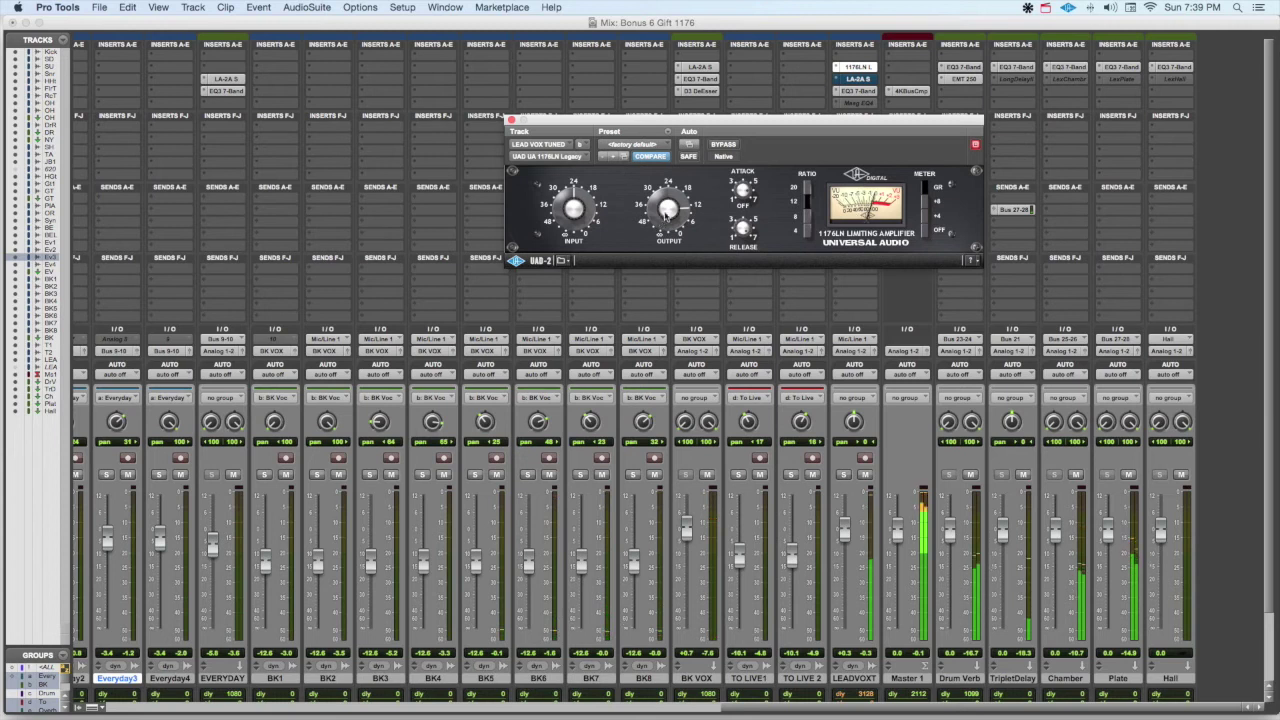
click(721, 145)
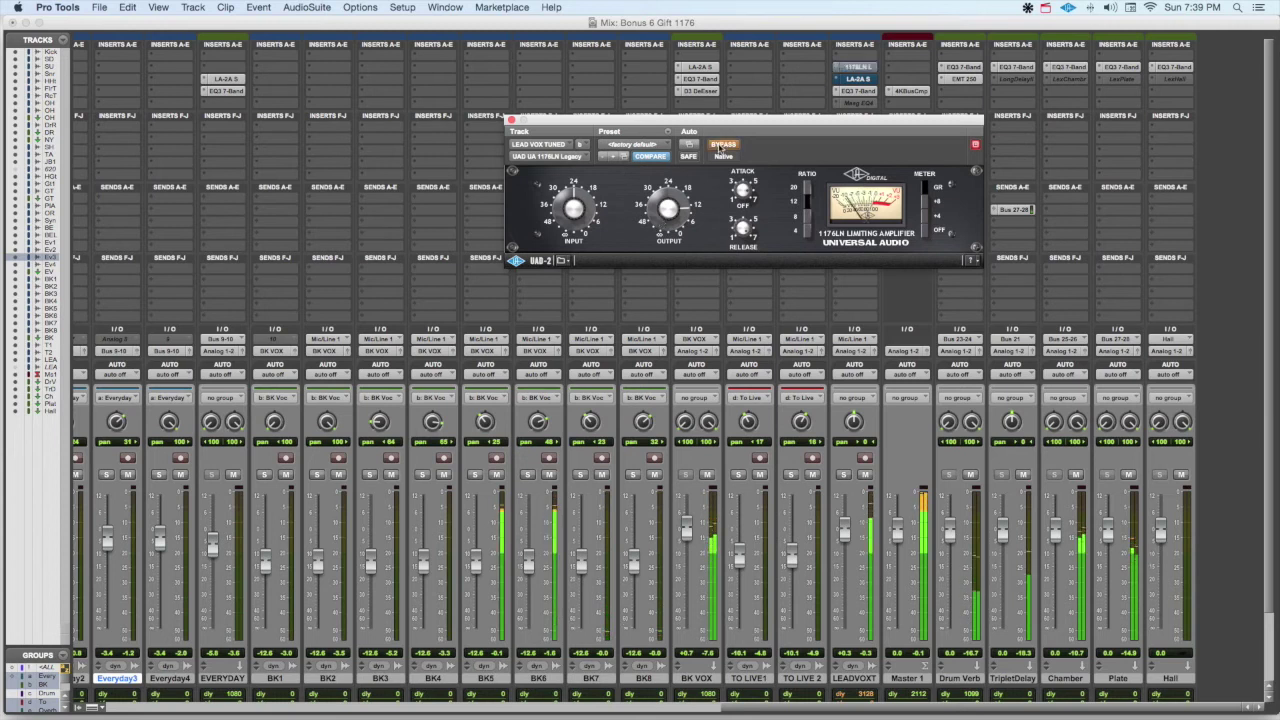